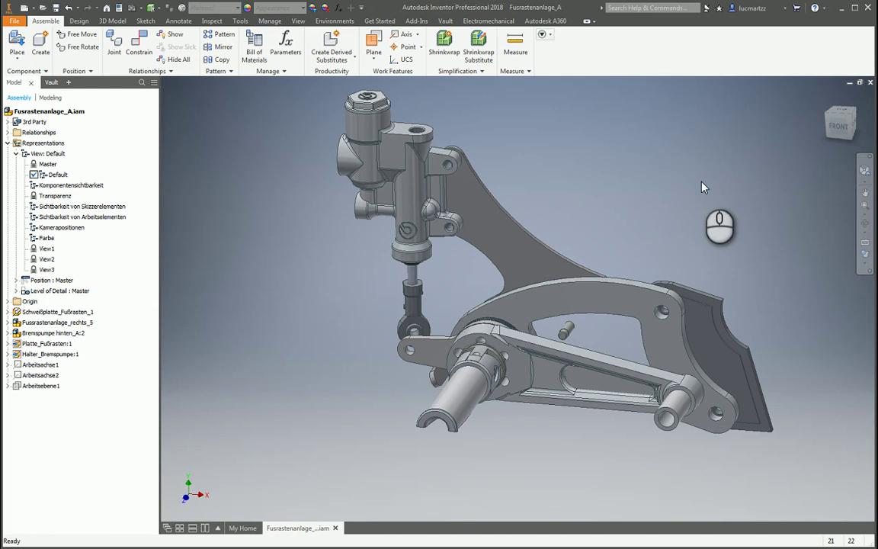
Reset the camera to the whole assembly and expand the list of saved design views under Representations.
key("F5")
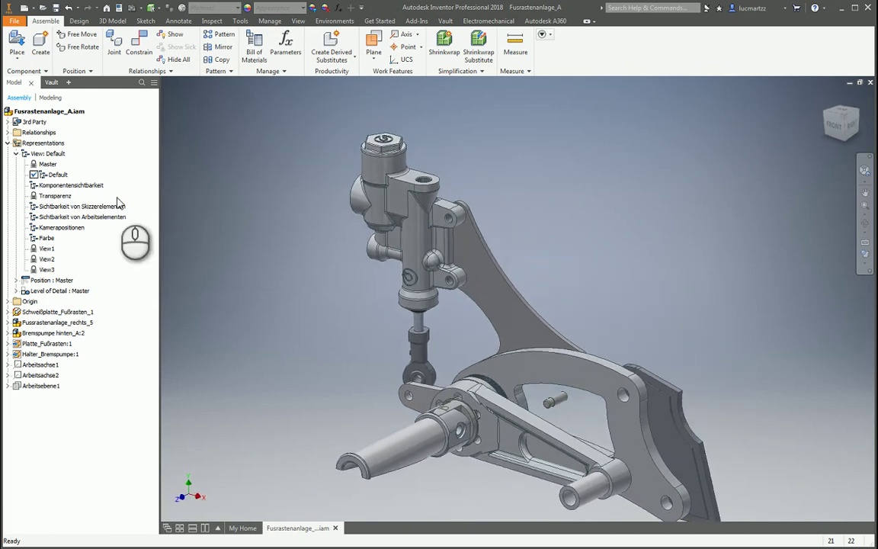
left_click(16, 153)
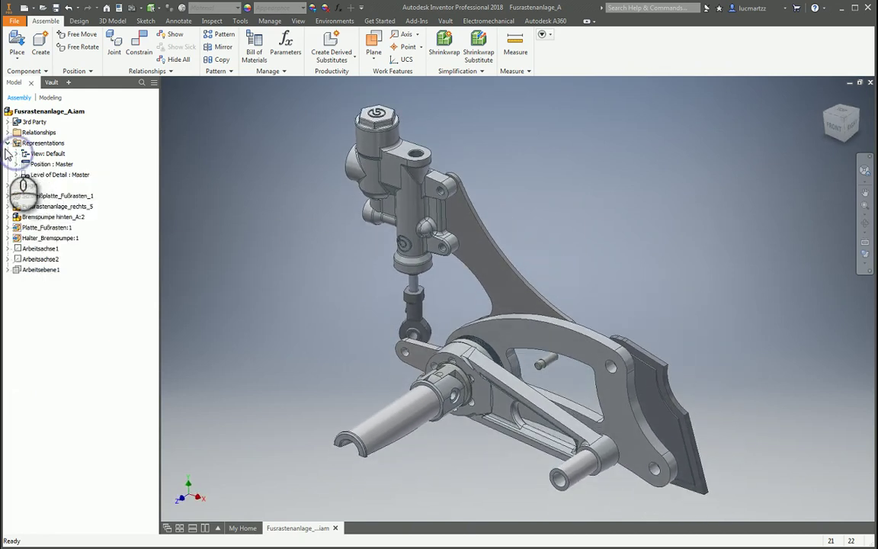
left_click(8, 143)
left_click(8, 143)
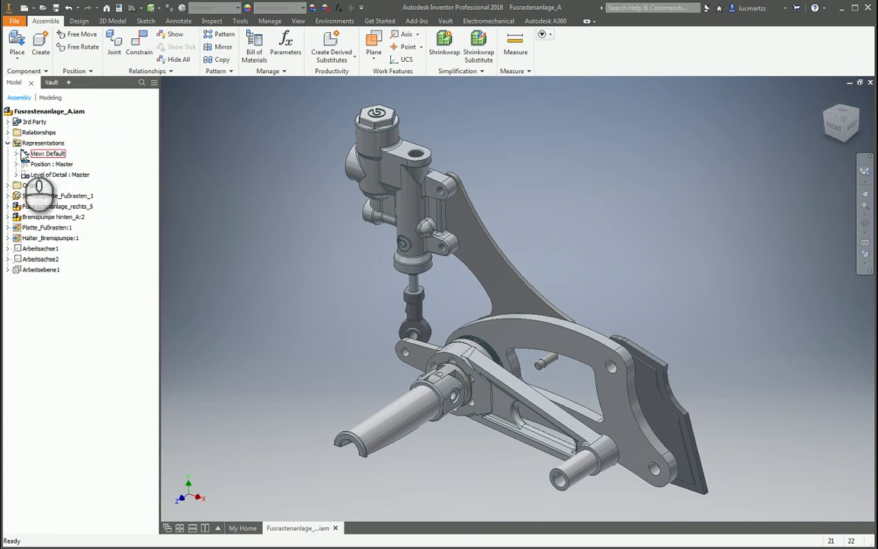
left_click(16, 153)
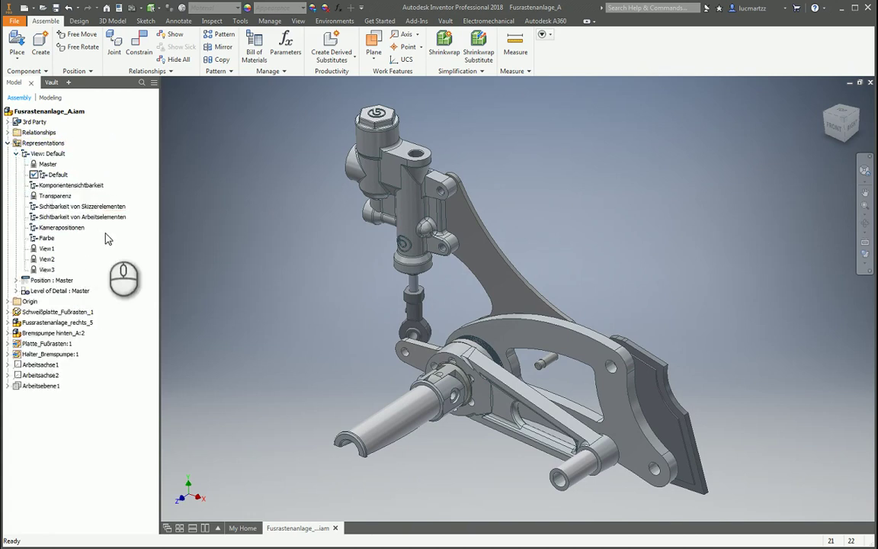
Activate Kamerapositionen through Sichtbarkeit von Arbeitselementen in turn, ending on the Farbe design view.
double_click(71, 227)
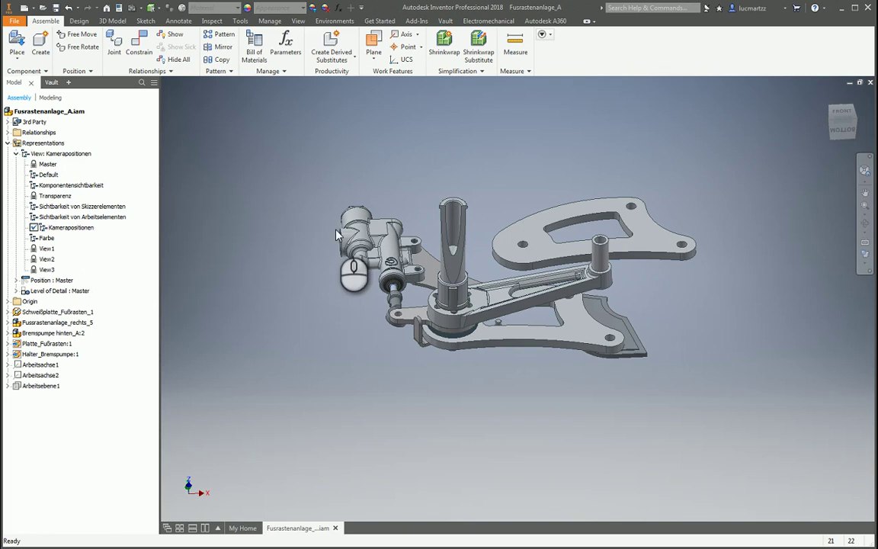
left_click(69, 186)
double_click(69, 186)
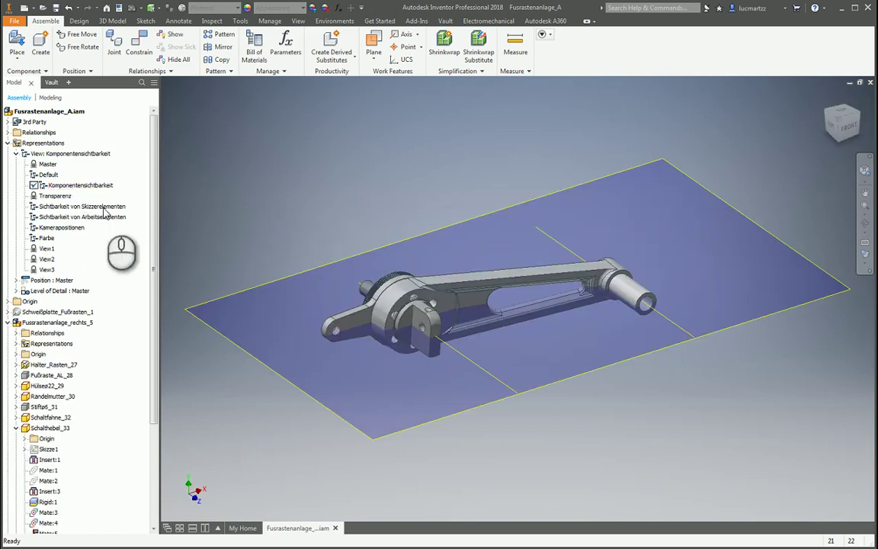
double_click(67, 196)
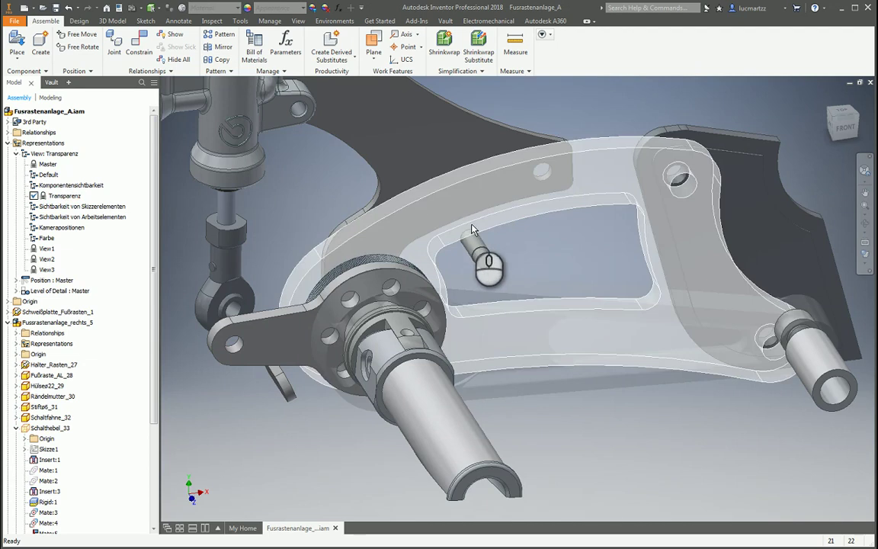
double_click(82, 207)
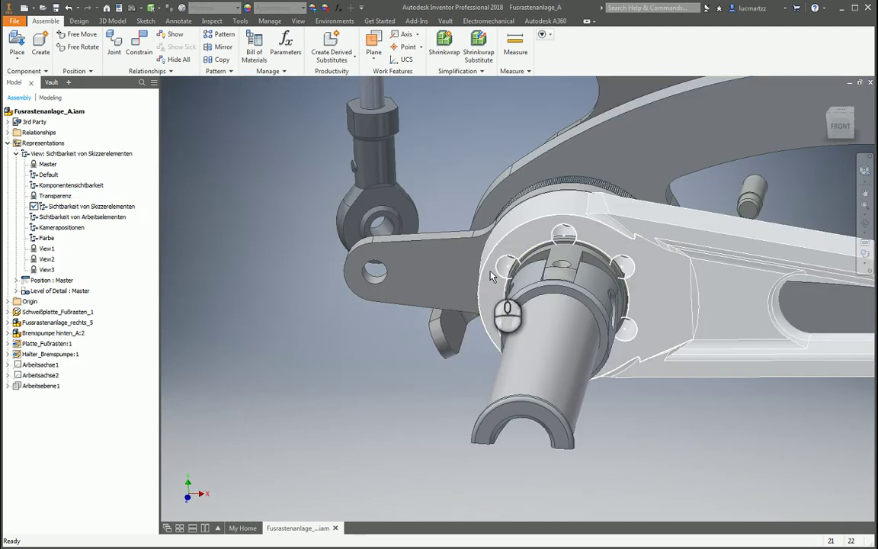
double_click(88, 218)
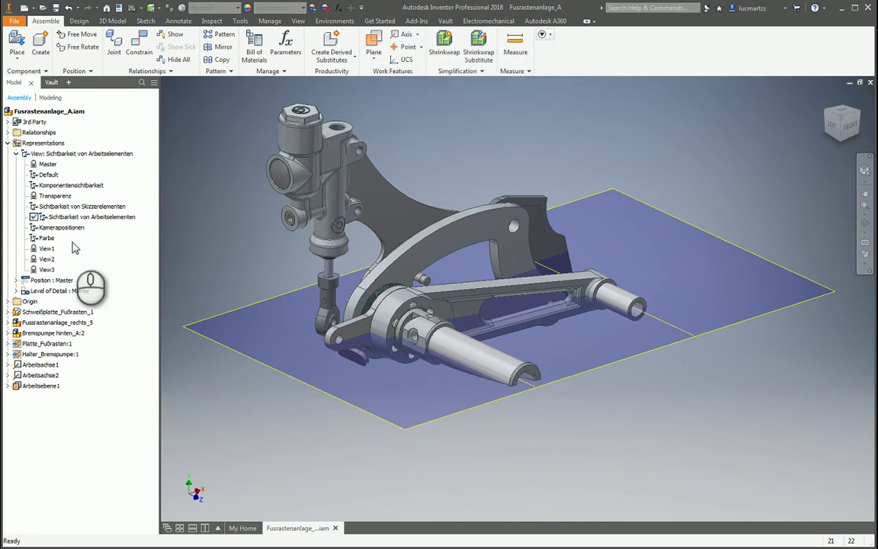
double_click(49, 238)
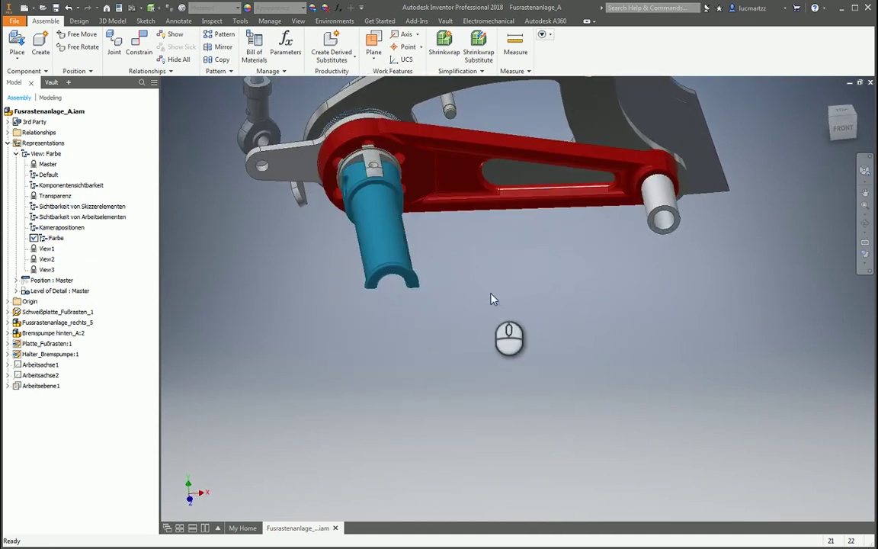
Zoom out and isolate the Halter_Bremspumpe holder with the brake pump, then clear the selection.
scroll(491, 297, "down", 5)
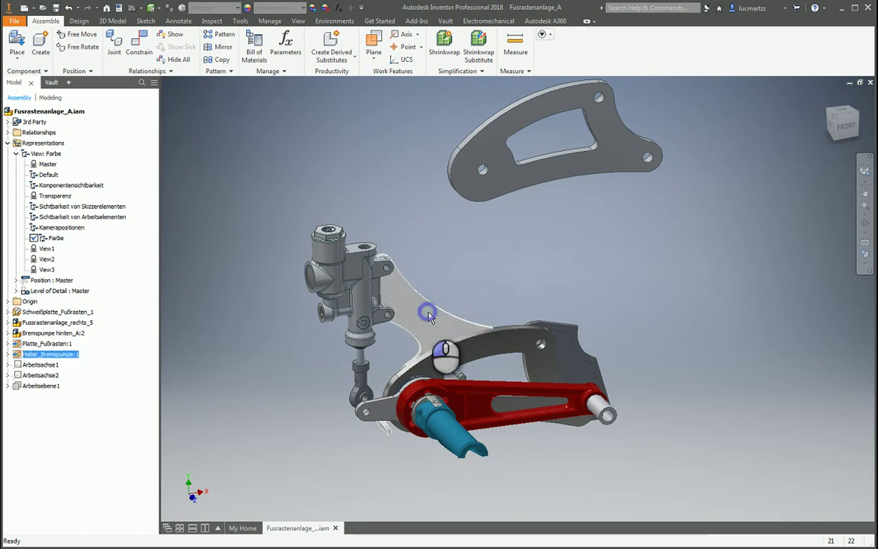
left_click(389, 318)
right_click(369, 315)
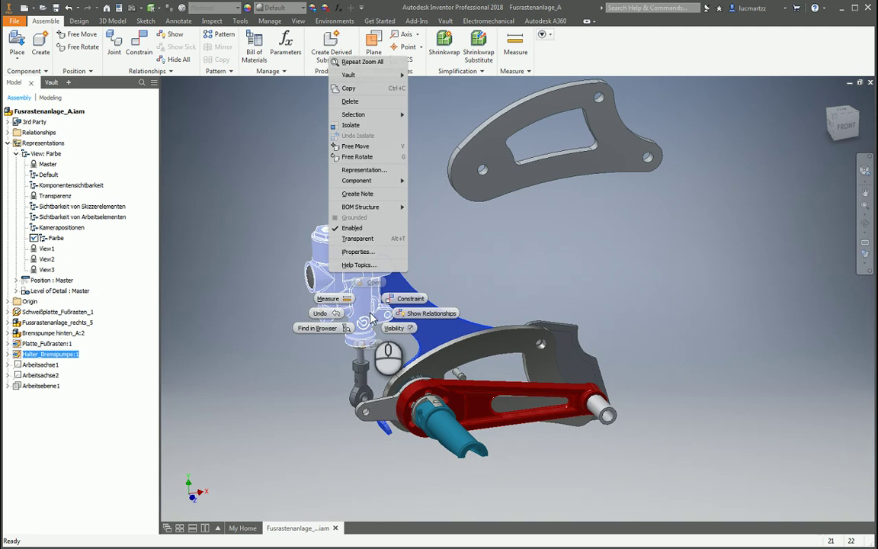
left_click(354, 128)
left_click(339, 363)
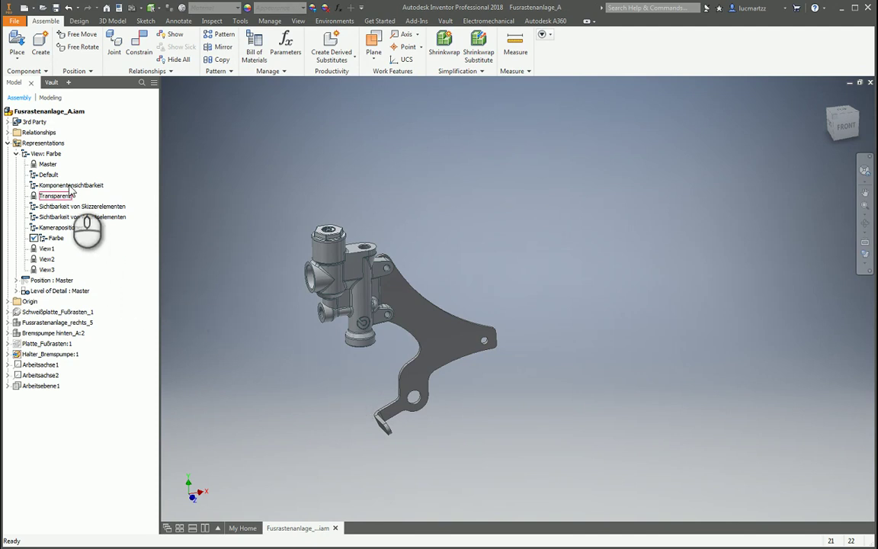
Add a new design view named View4 under Representations.
right_click(54, 155)
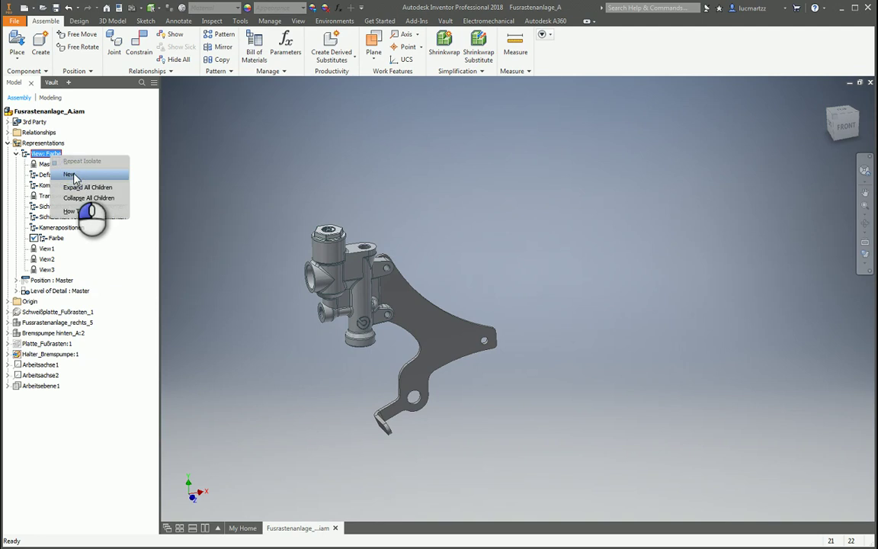
left_click(74, 177)
right_click(51, 156)
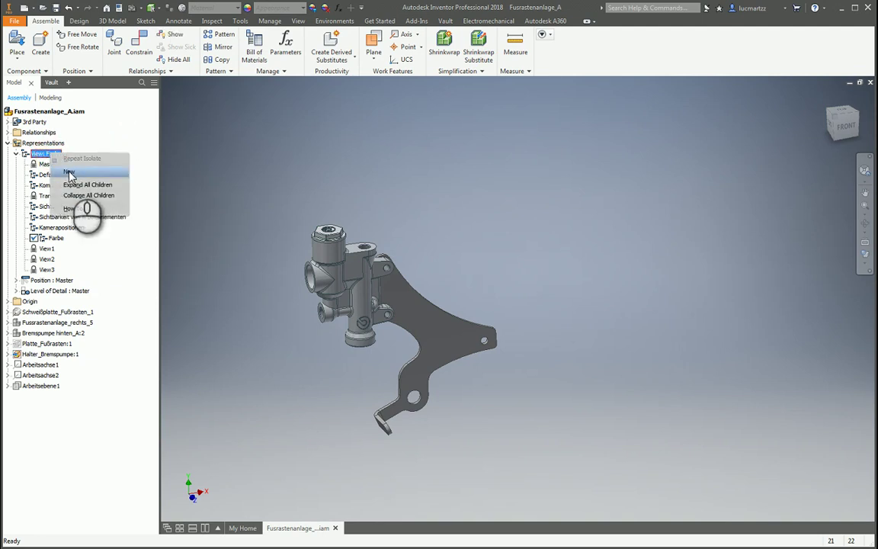
left_click(88, 175)
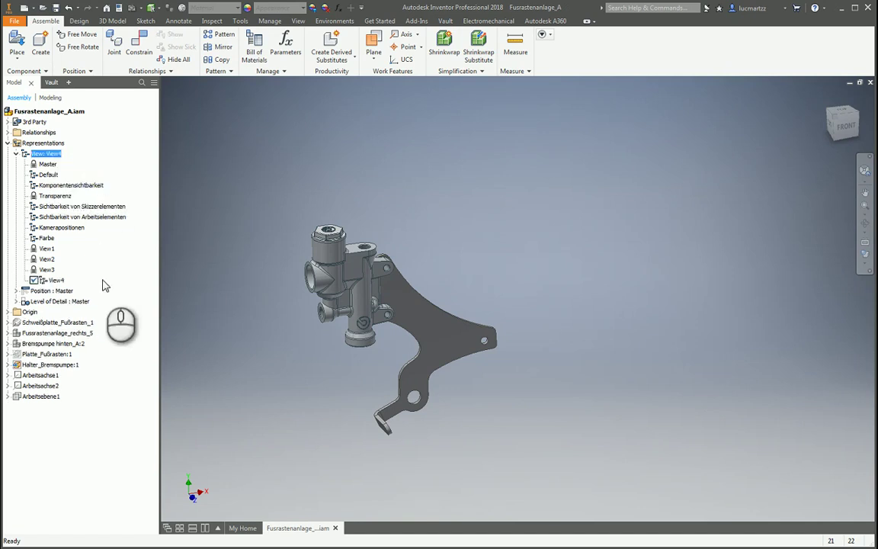
Switch through View3, View2 and Farbe, then make View4 the active design view.
double_click(50, 270)
double_click(54, 259)
left_click(47, 238)
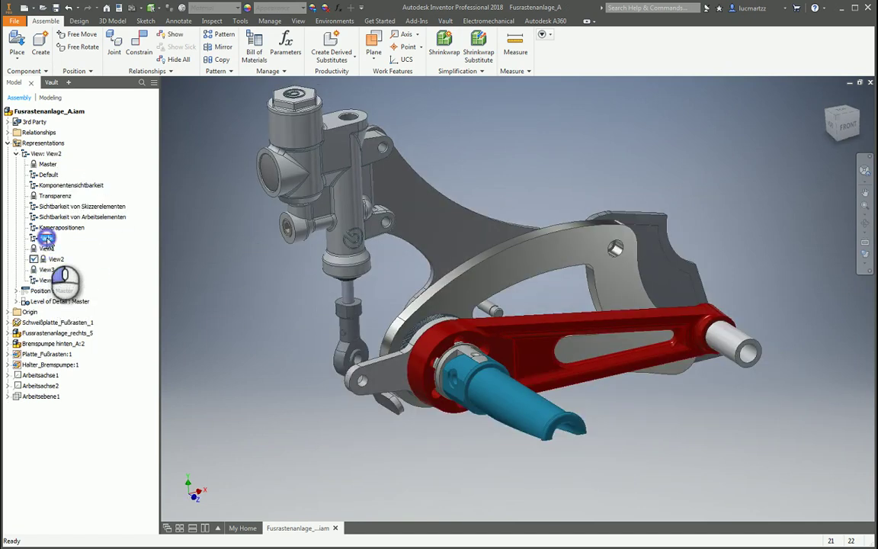
double_click(103, 241)
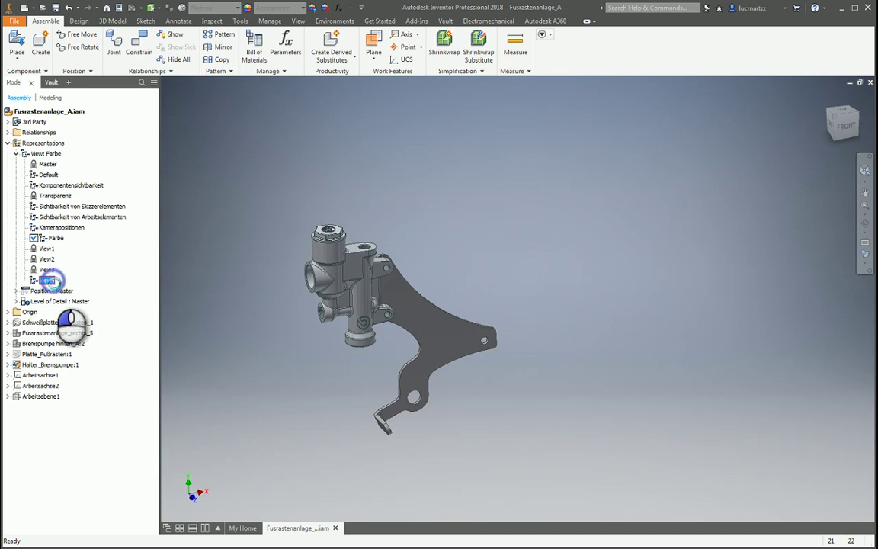
double_click(47, 280)
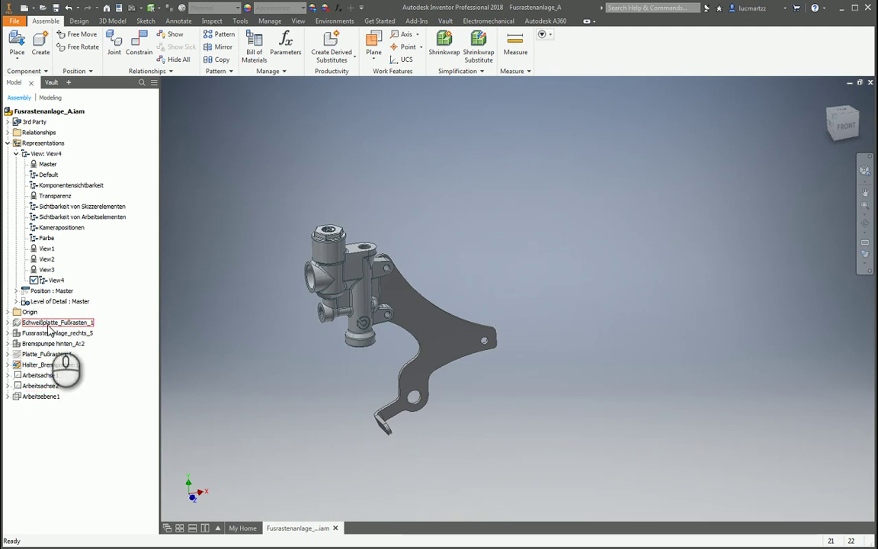
Edit View4 to include the plate, using whole-component selection priority, and confirm with OK.
right_click(55, 280)
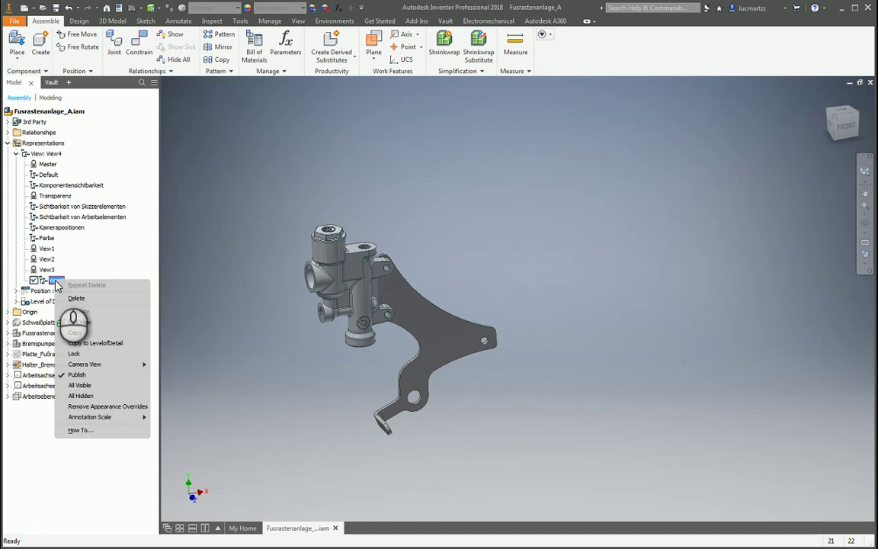
left_click(89, 323)
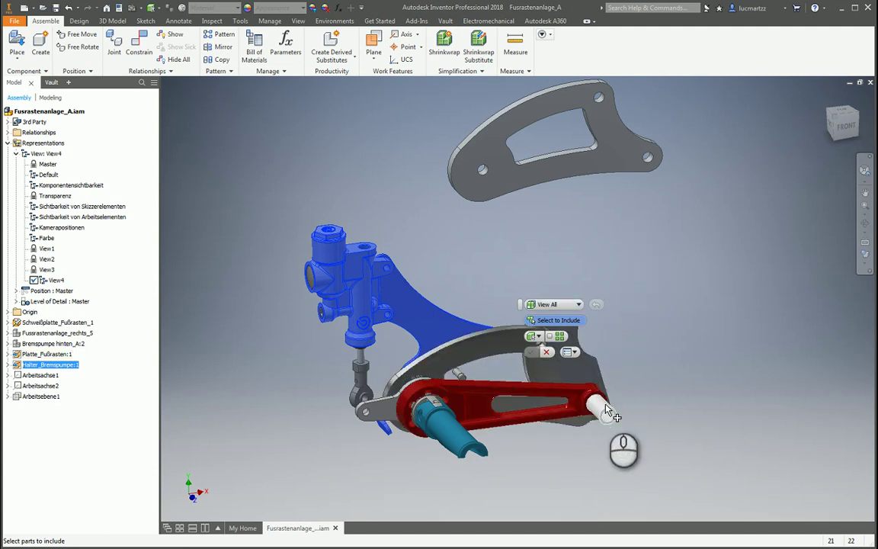
left_click(386, 417)
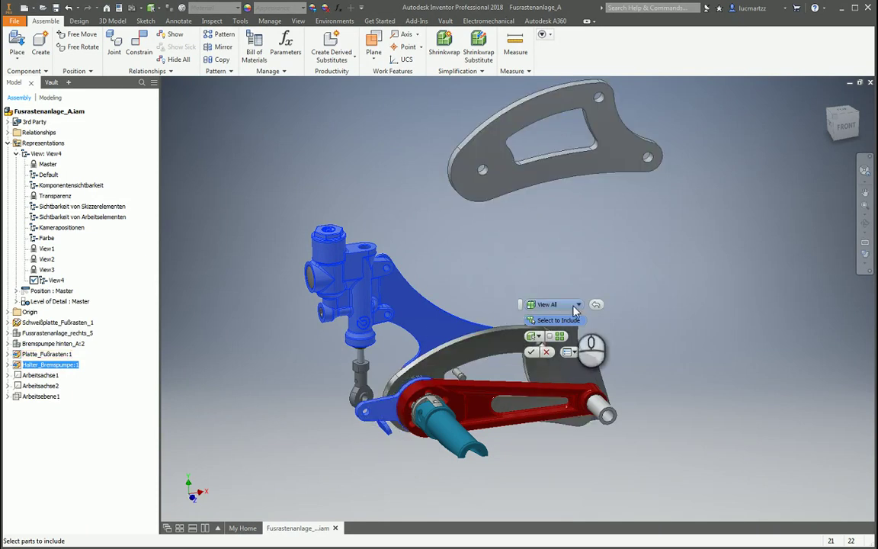
left_click(535, 340)
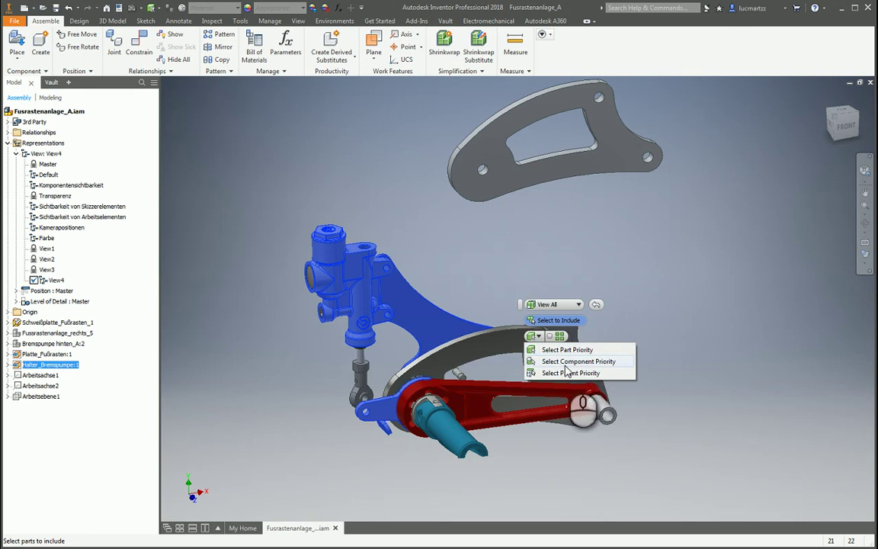
left_click(608, 220)
right_click(595, 235)
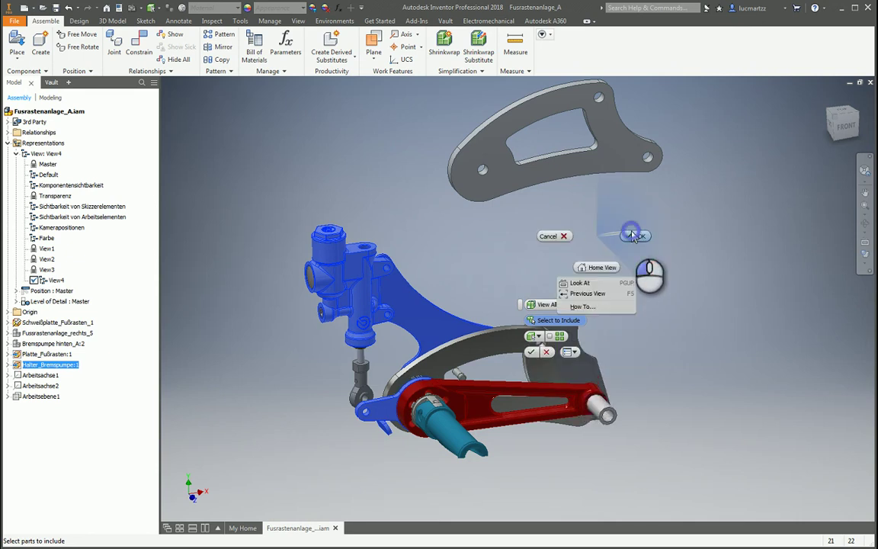
left_click(633, 236)
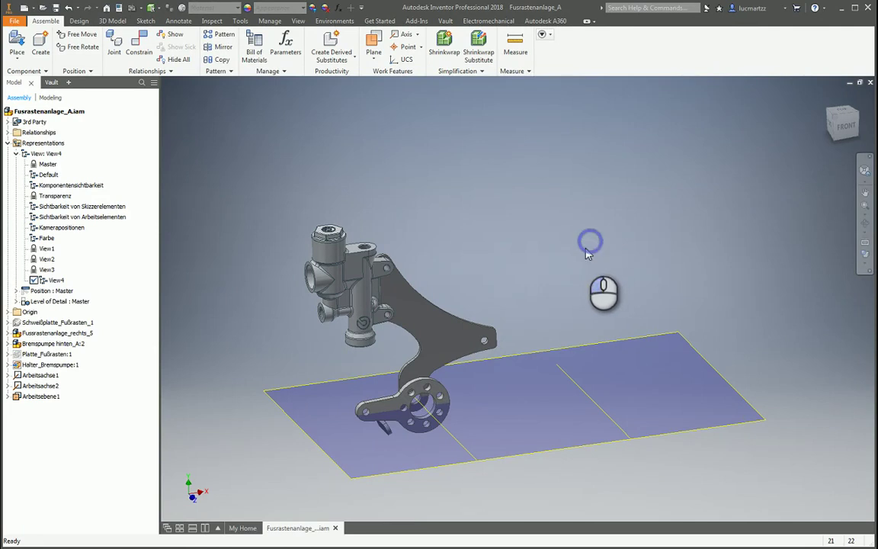
middle_click_drag(394, 471, 318, 322, "shift")
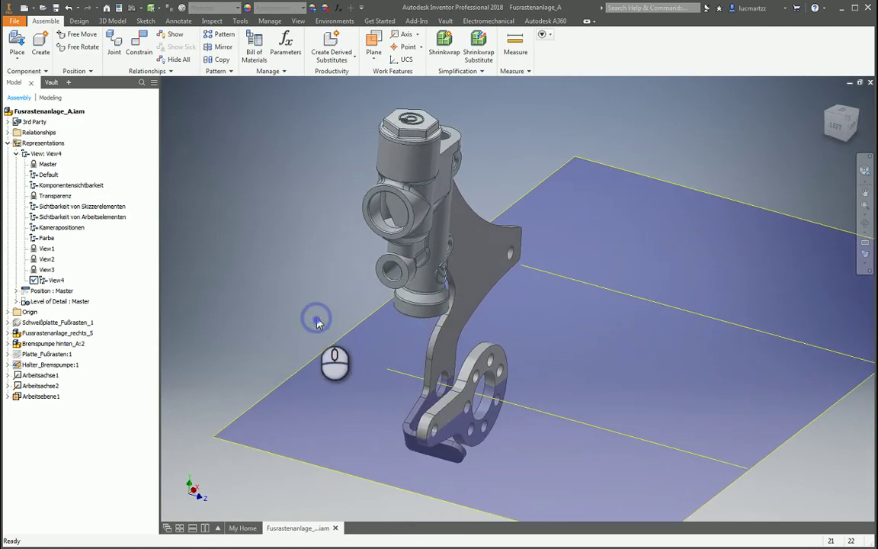
scroll(391, 397, "down", 3)
scroll(342, 373, "up", 6)
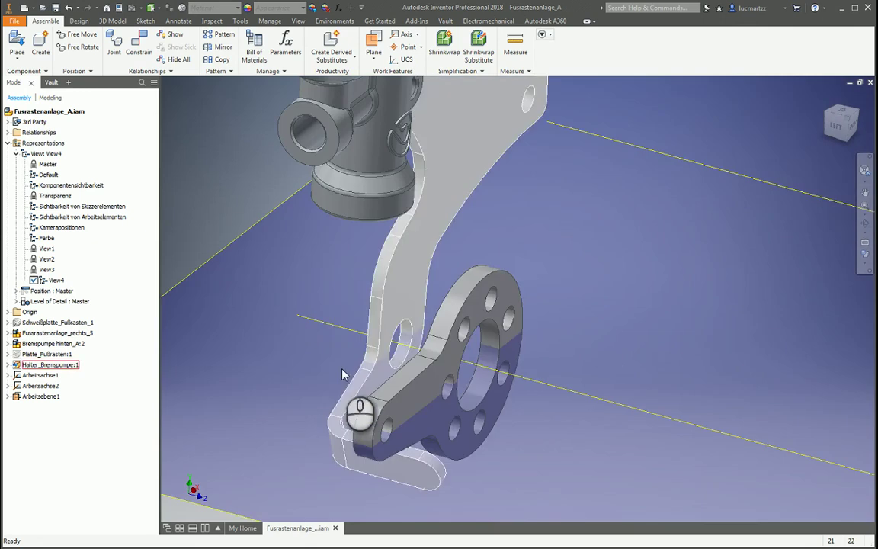
middle_click_drag(342, 373, 327, 293, "shift")
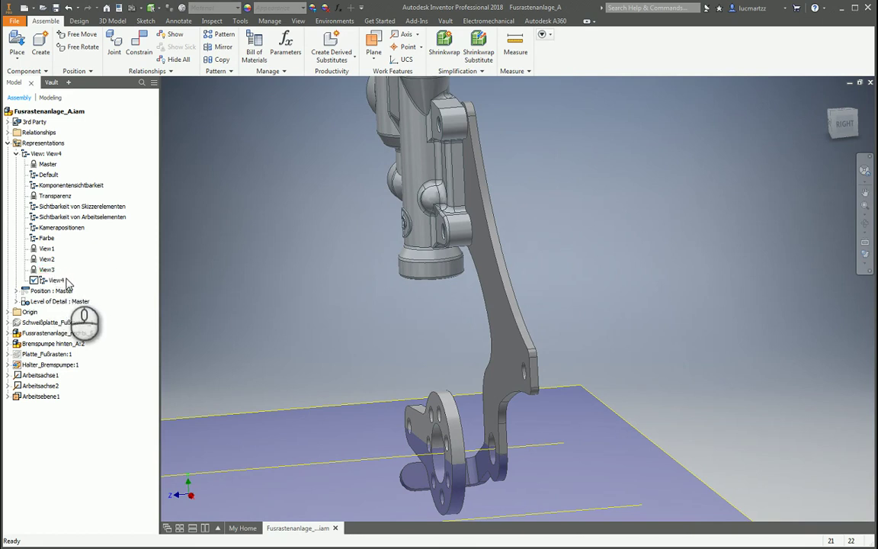
Check the Kamerapositionen view, then reactivate View4 and reset the camera with F5.
double_click(63, 227)
left_click(111, 266)
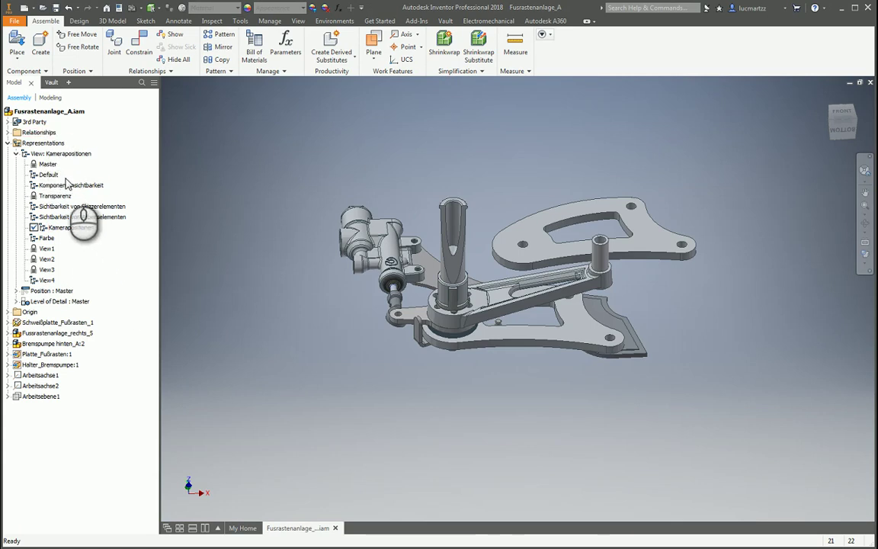
double_click(48, 281)
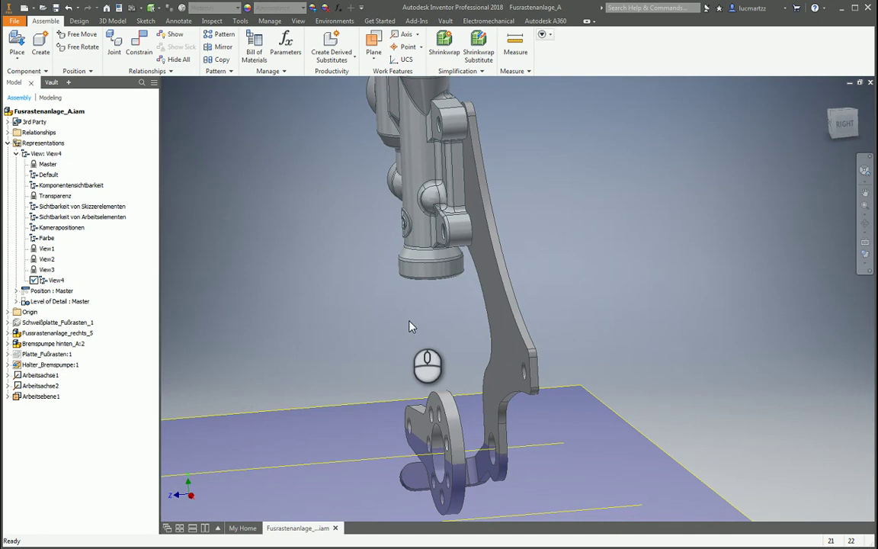
key("F5")
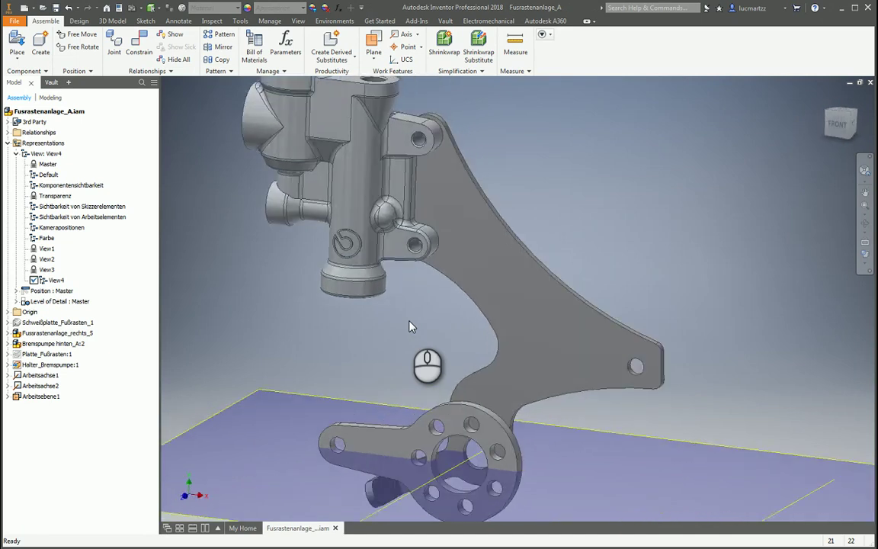
key("F5")
Lock the View4 design view, then hide the Halter_Bremspumpe holder.
right_click(55, 280)
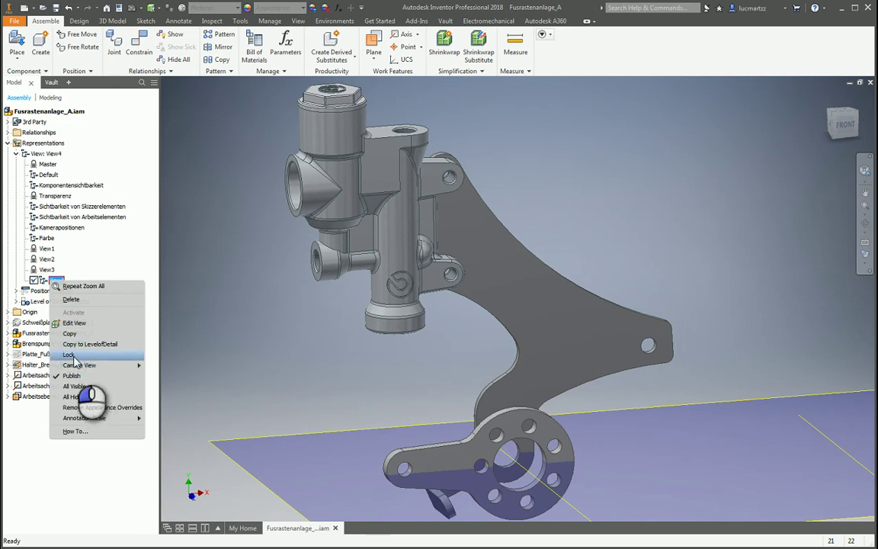
left_click(69, 355)
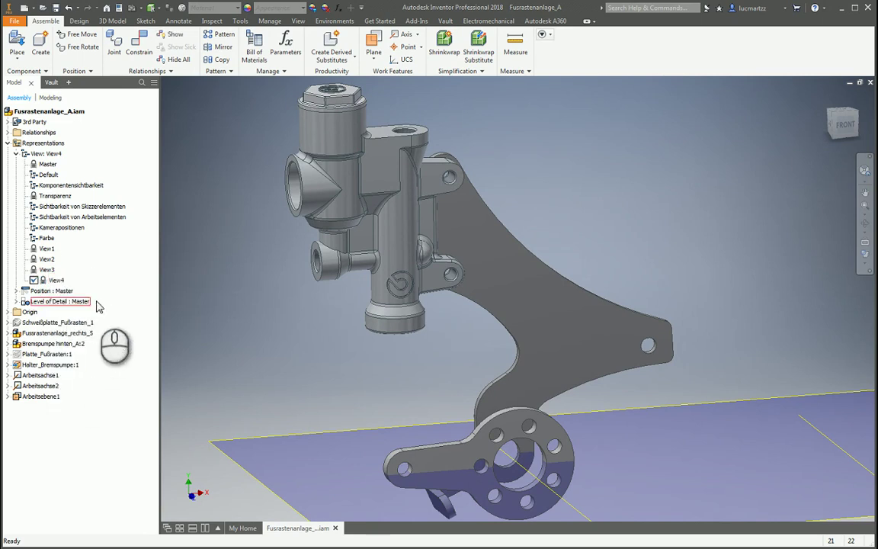
right_click(496, 330)
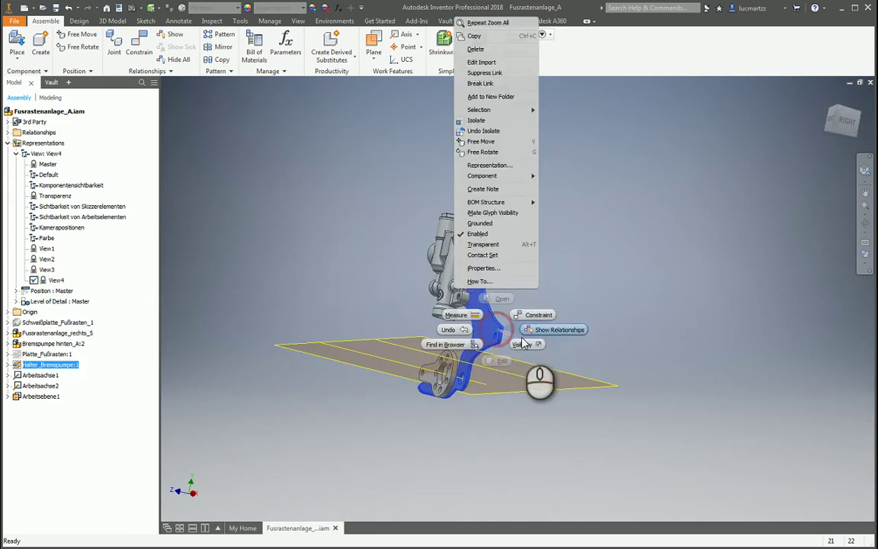
left_click(520, 344)
Orbit the model, then switch to Farbe and back to View4 to verify the saved state.
middle_click_drag(523, 343, 358, 296, "shift")
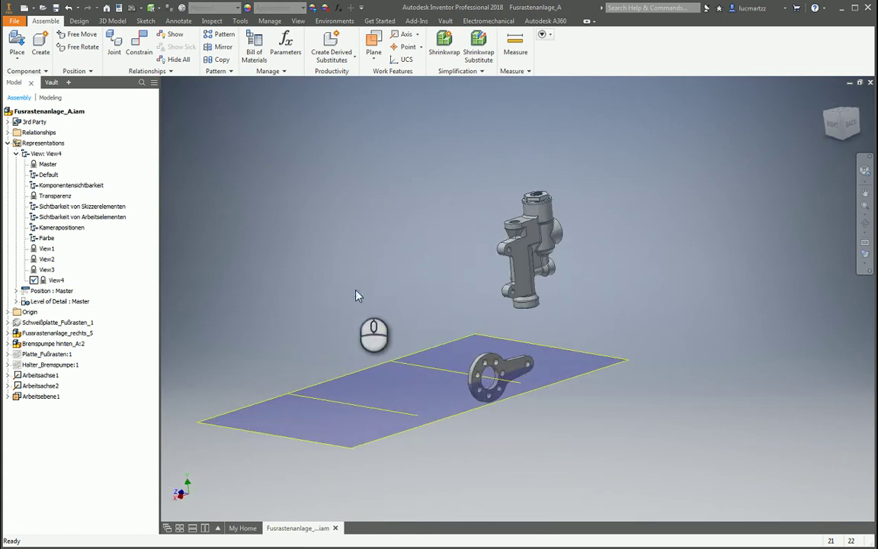
double_click(48, 238)
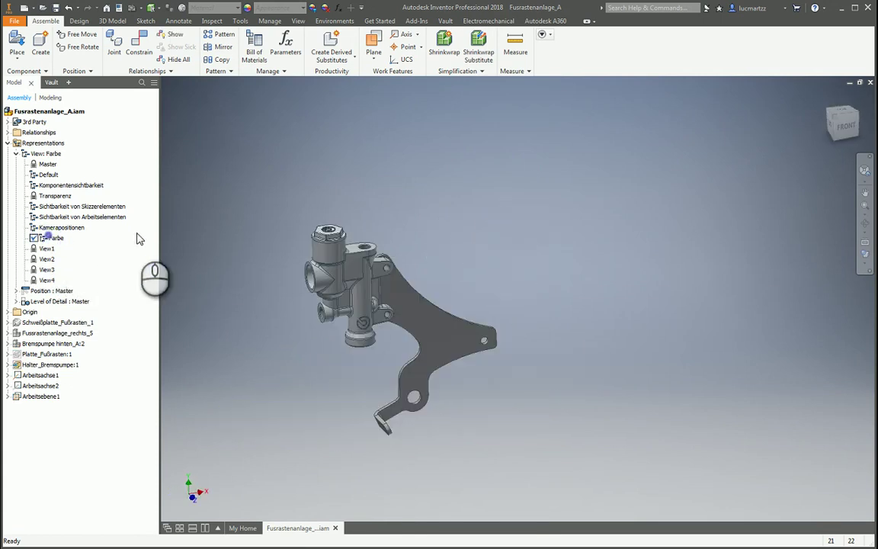
double_click(46, 280)
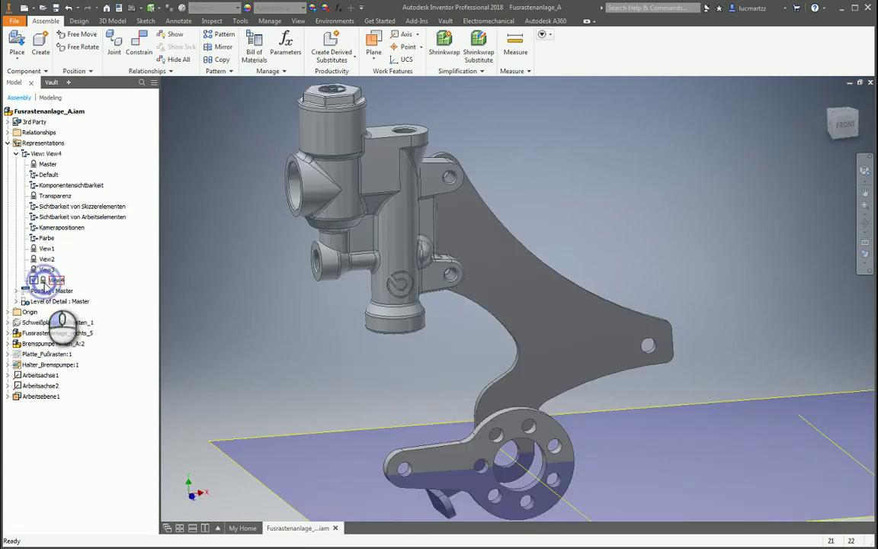